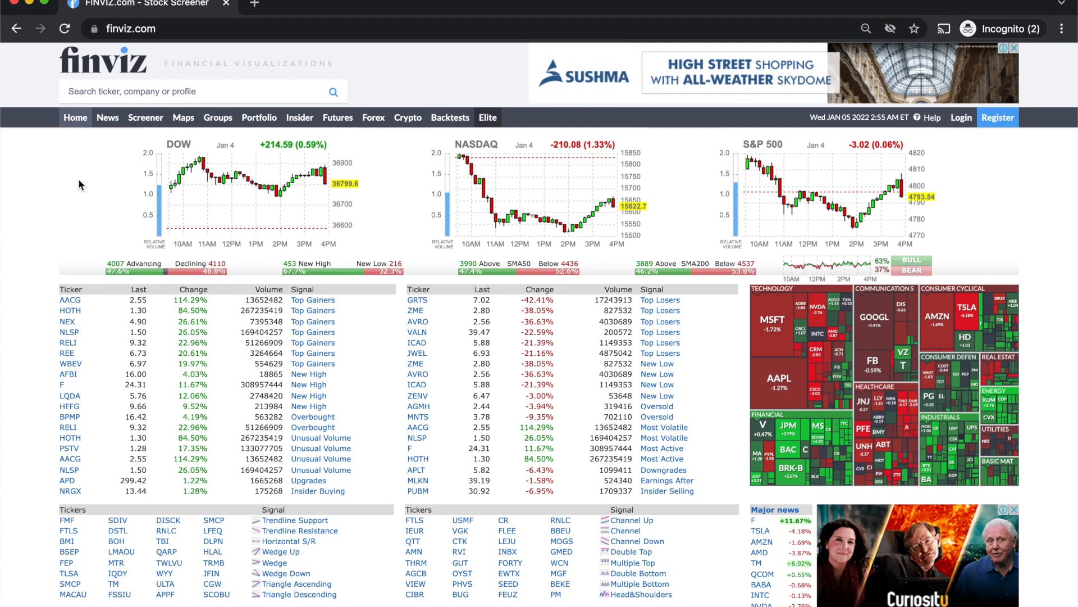
- Open the stock screener with all filter categories shown and restrict the country to USA
click(140, 119)
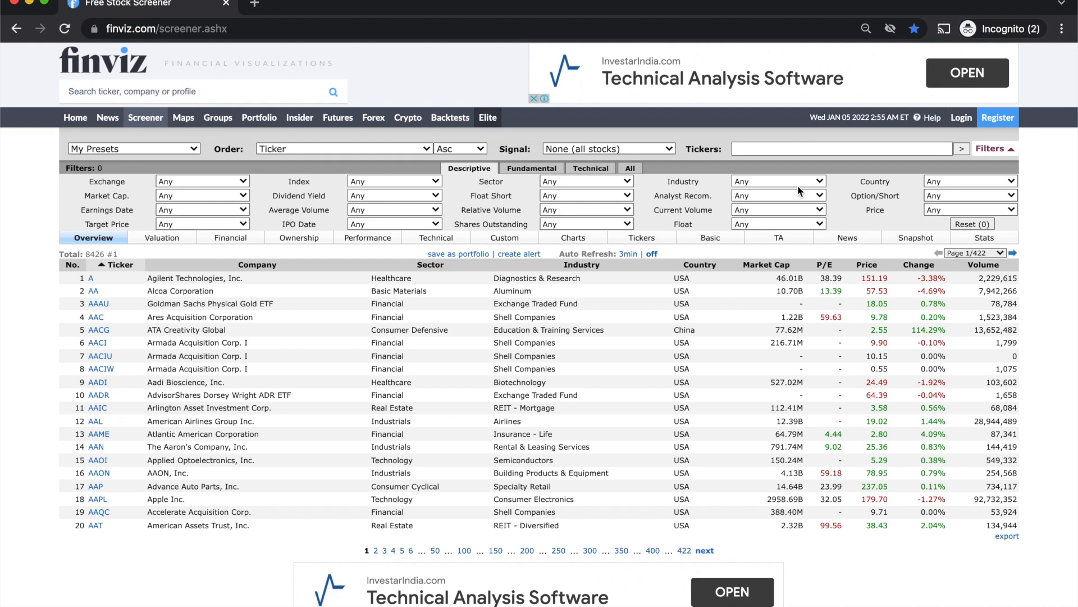
click(631, 170)
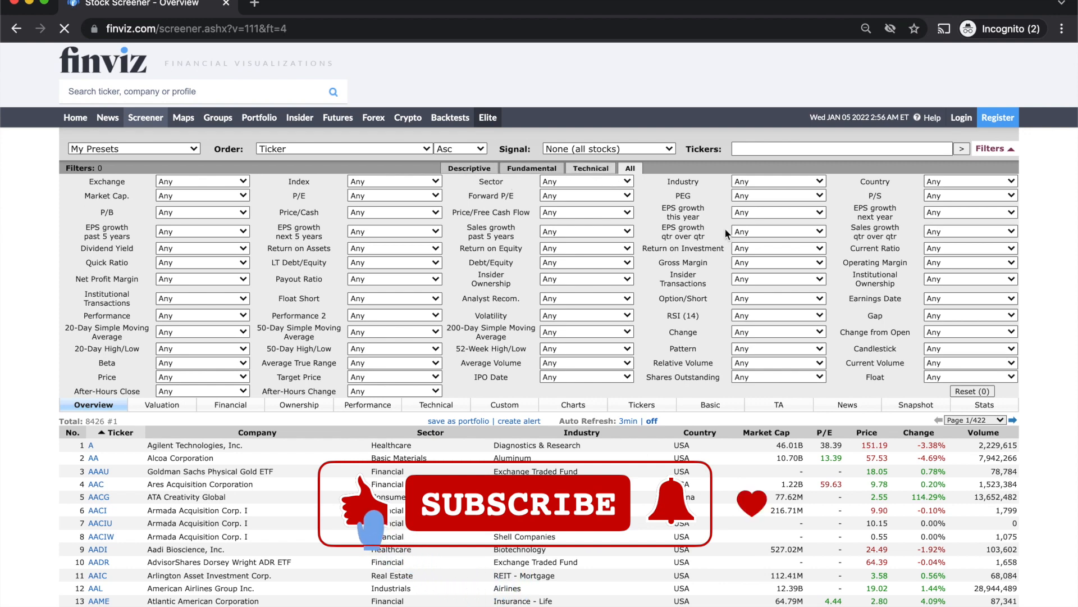
mouse_move(690, 222)
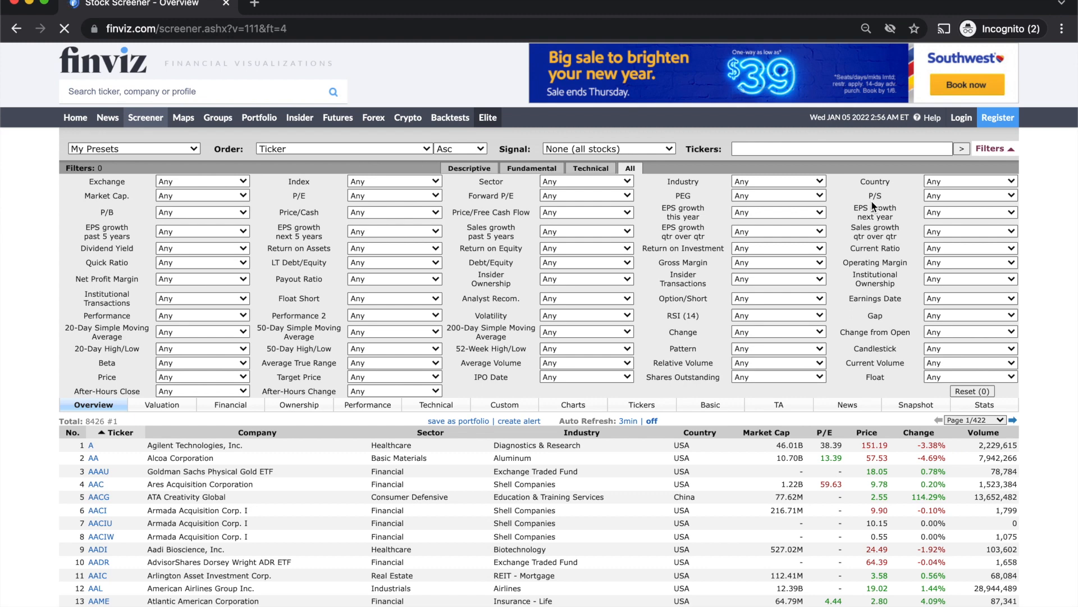
click(942, 181)
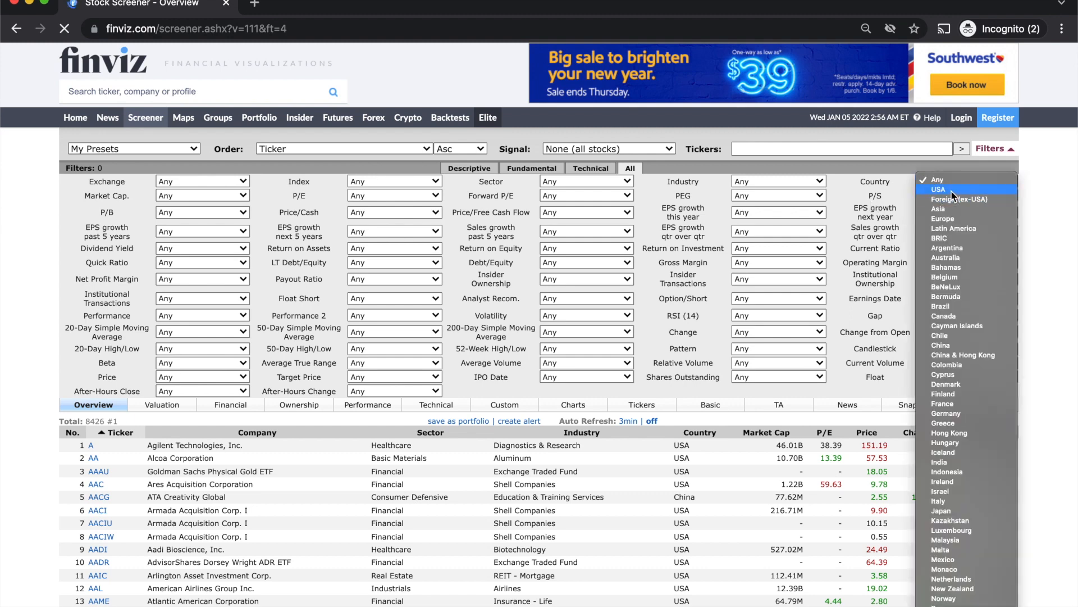
click(953, 191)
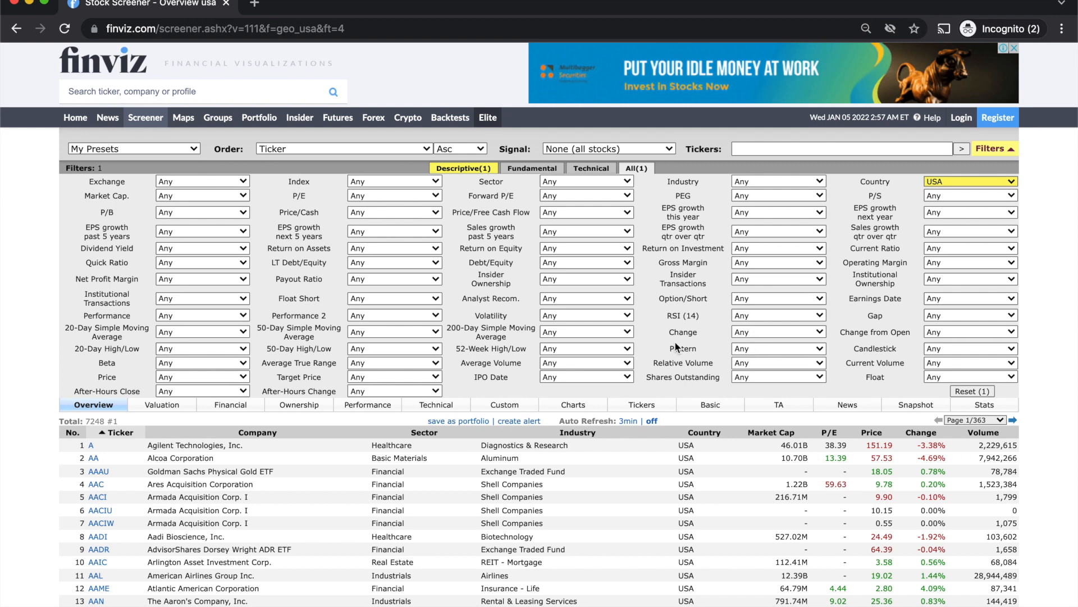
- Set the average volume filter to Over 100K and the market cap filter to +Small (over $300mln)
click(574, 365)
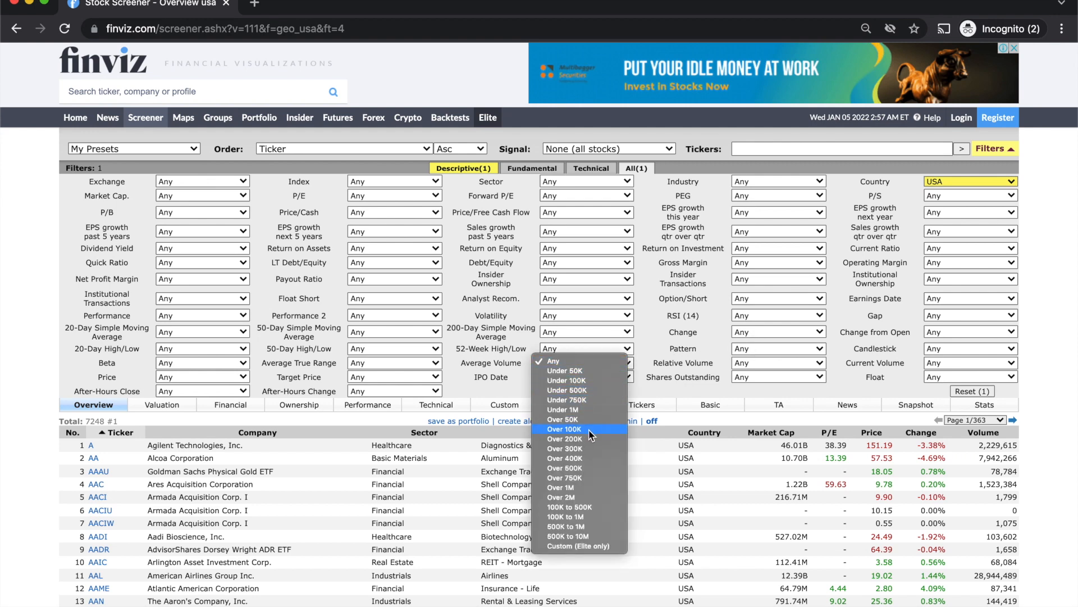
click(564, 429)
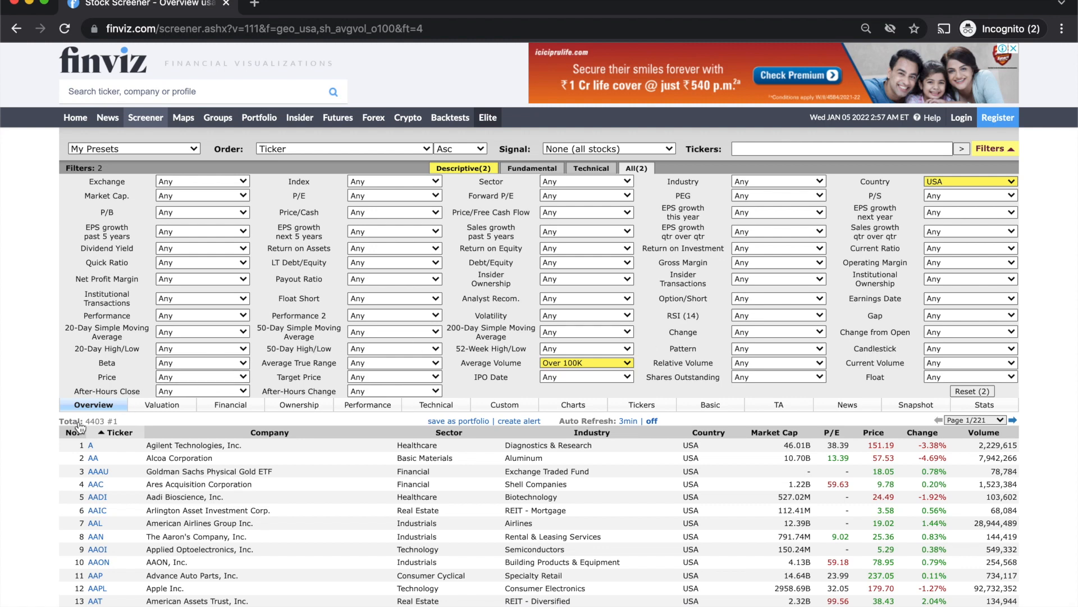
drag(88, 421, 126, 427)
click(239, 196)
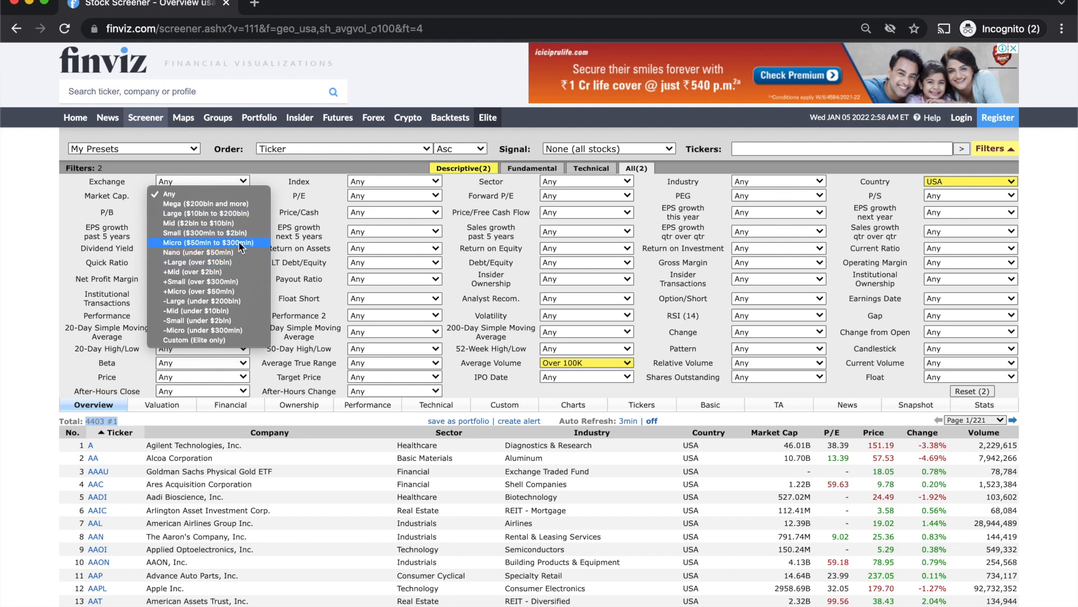
click(238, 281)
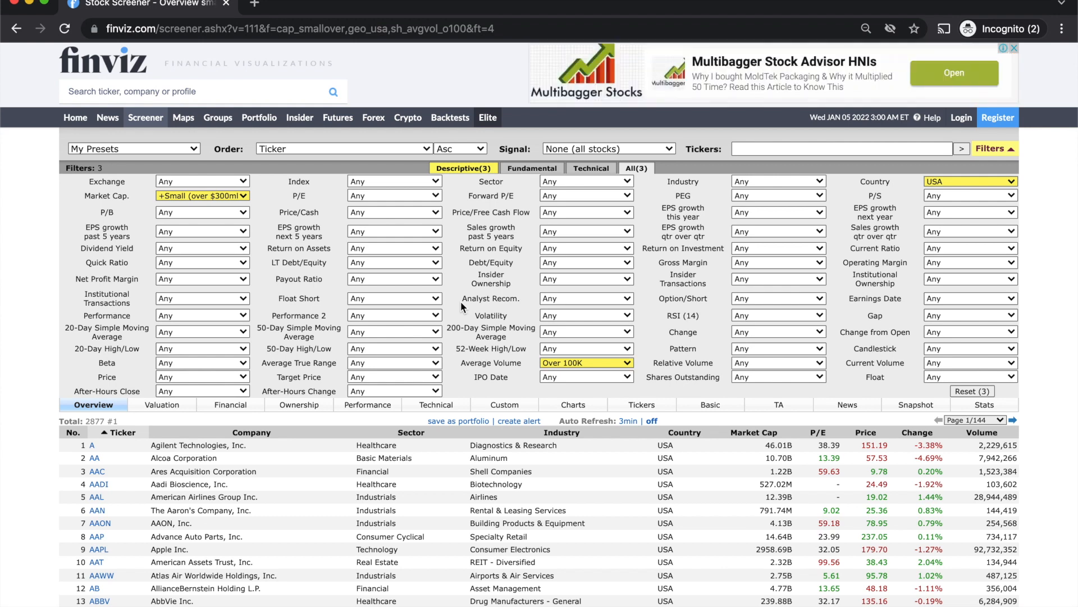
- Filter for a target price Above Price and an analyst recommendation of Buy or better
click(369, 376)
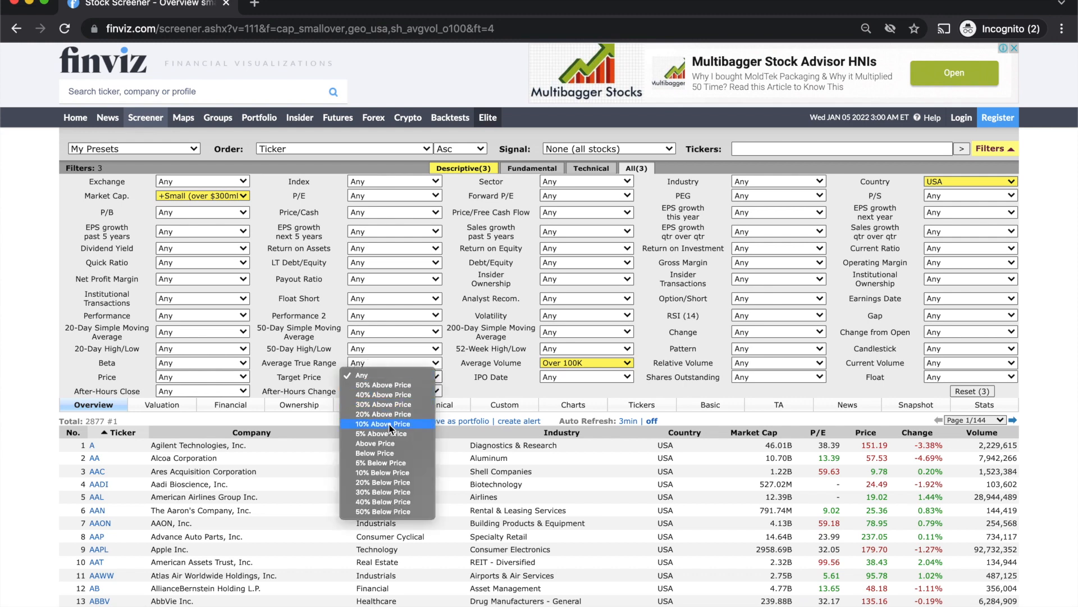
click(397, 445)
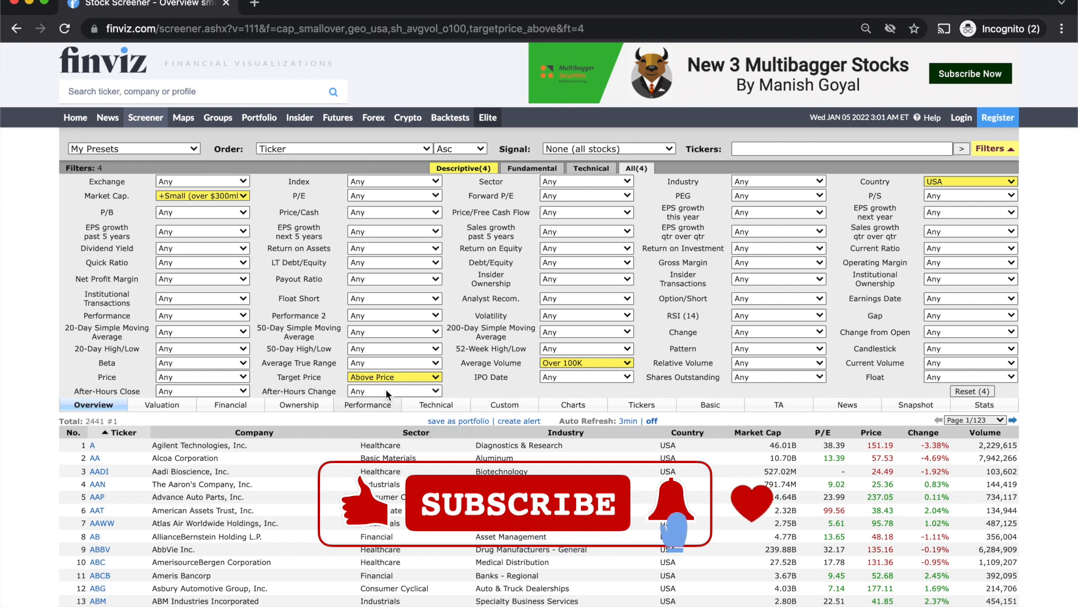
click(591, 298)
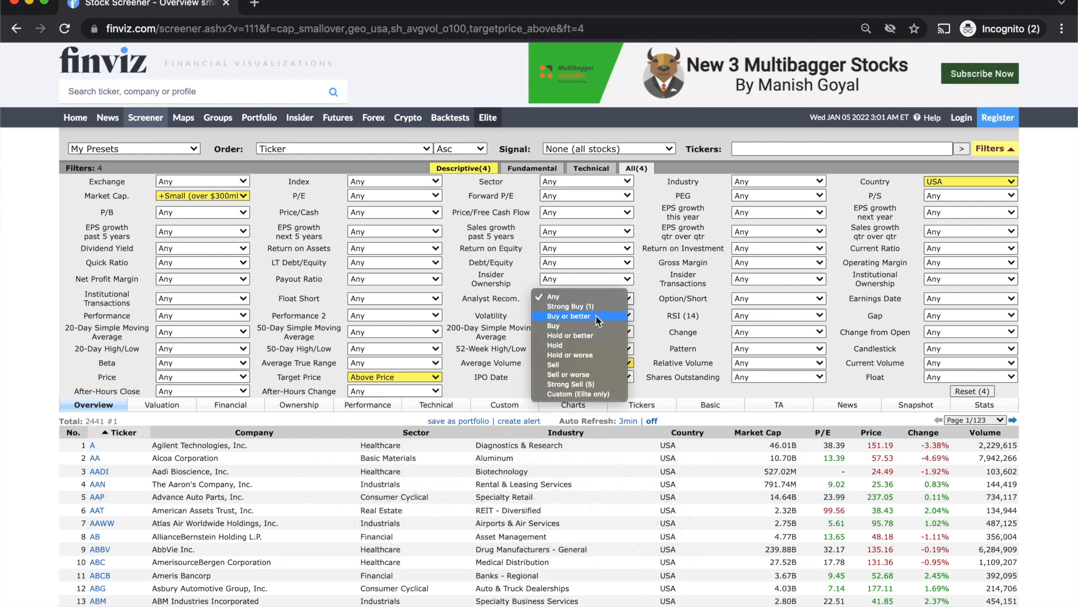
click(596, 316)
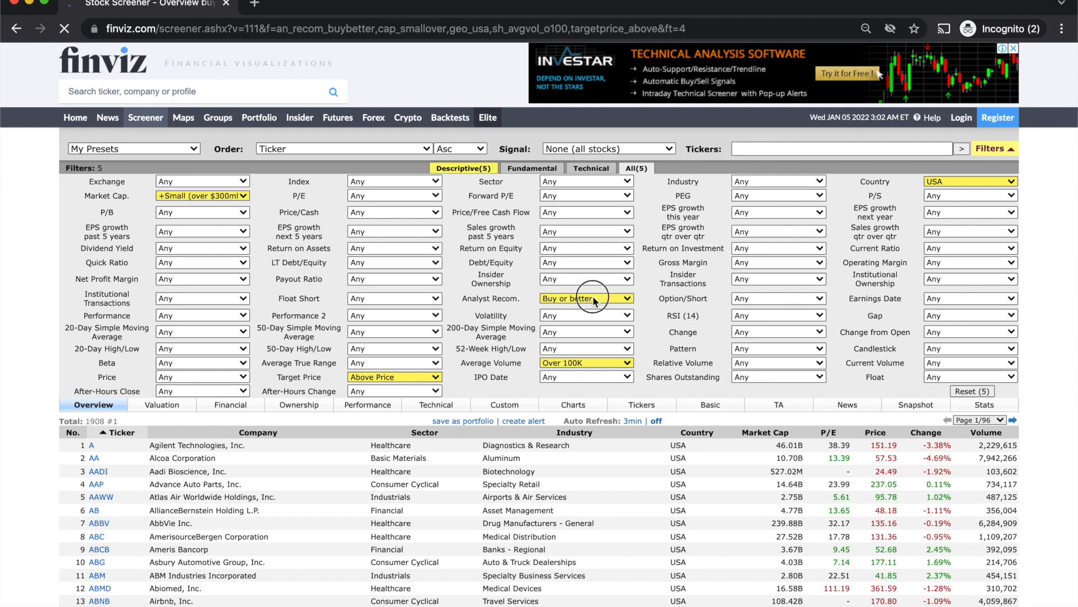
click(594, 302)
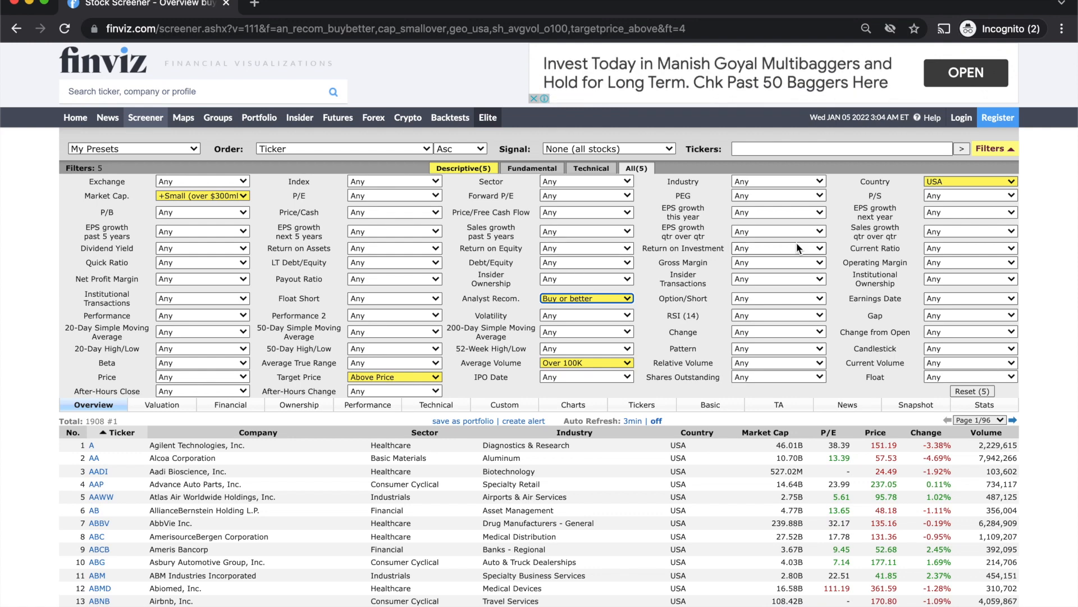
- Set the RSI (14) filter to Oversold (40)
click(771, 316)
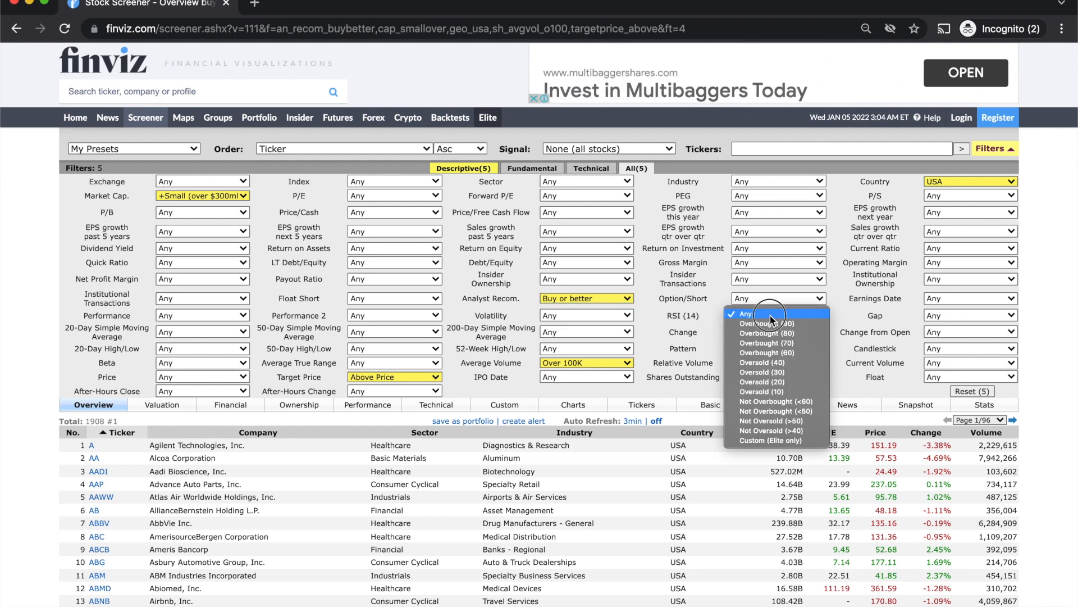
click(776, 364)
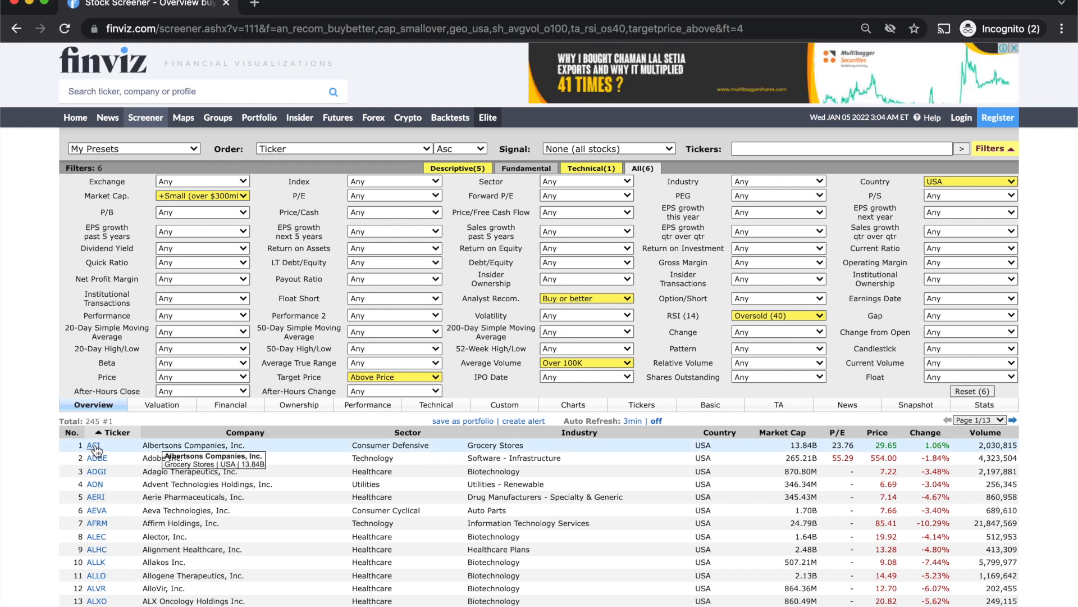
mouse_move(95, 450)
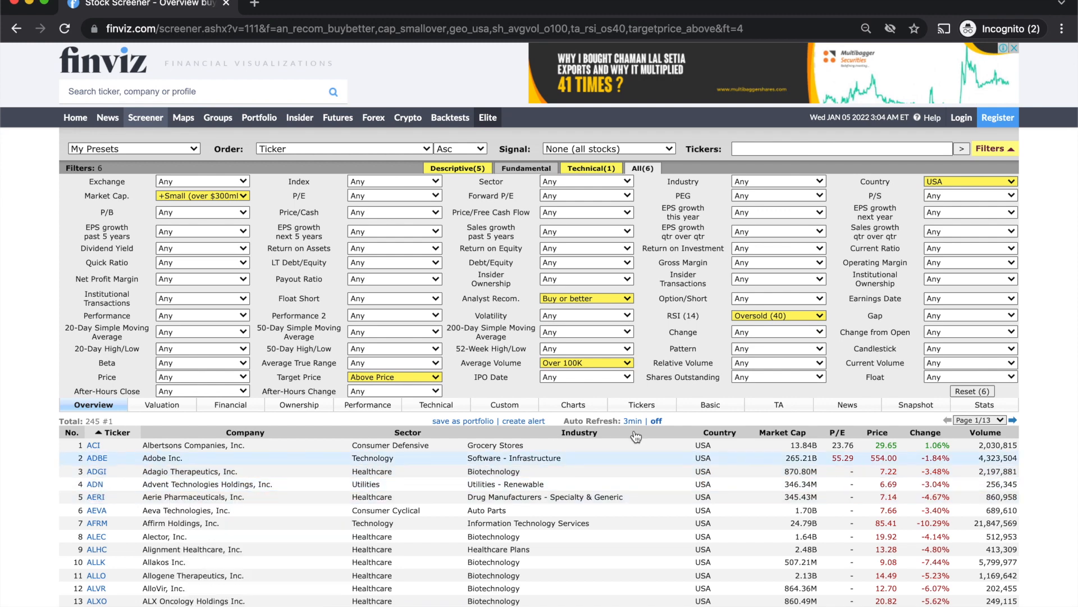
- Review the filtered stocks as price charts, closing the upgrade offer, and return to the overview list
click(582, 406)
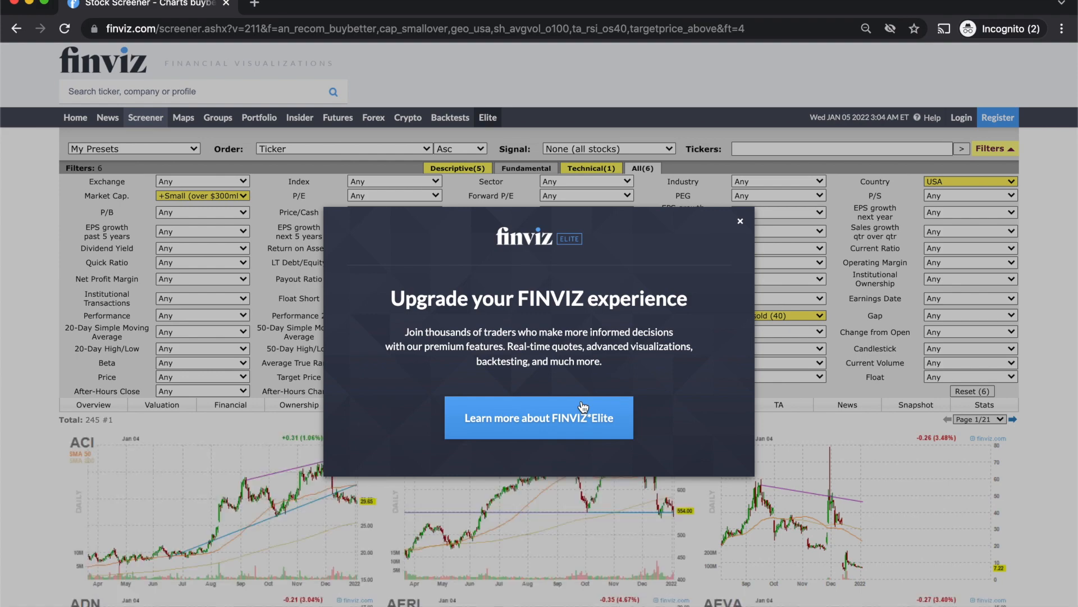
click(741, 221)
scroll(741, 224, down, 4)
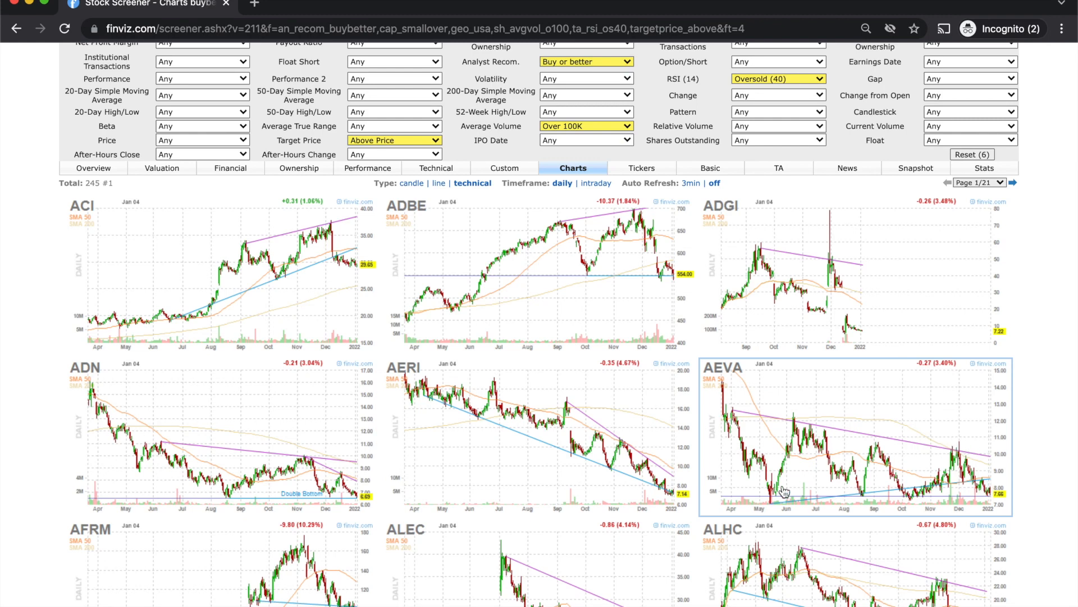
scroll(784, 492, up, 1)
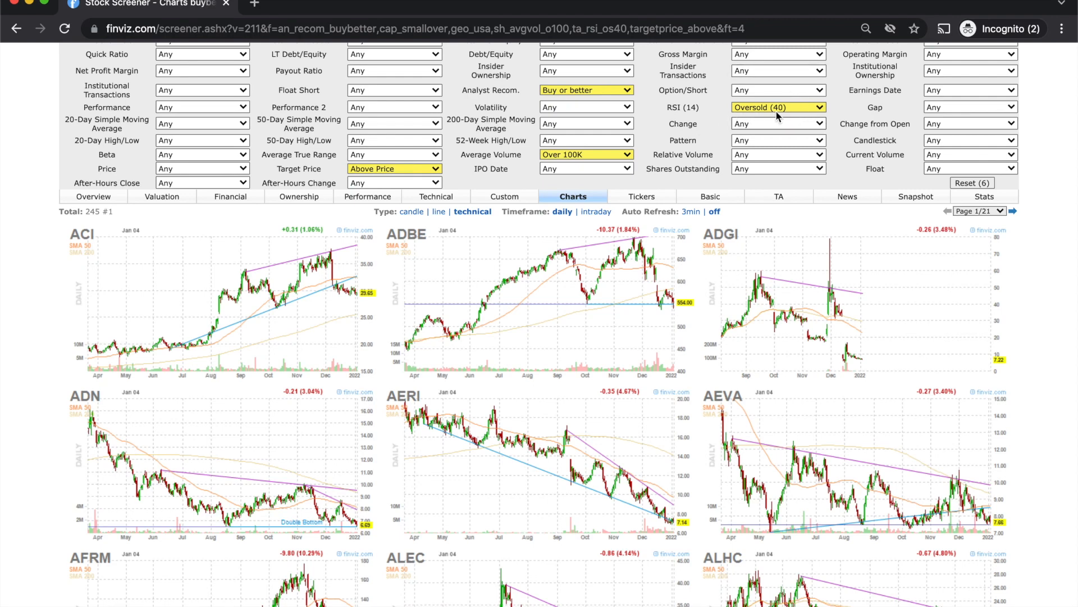
click(93, 200)
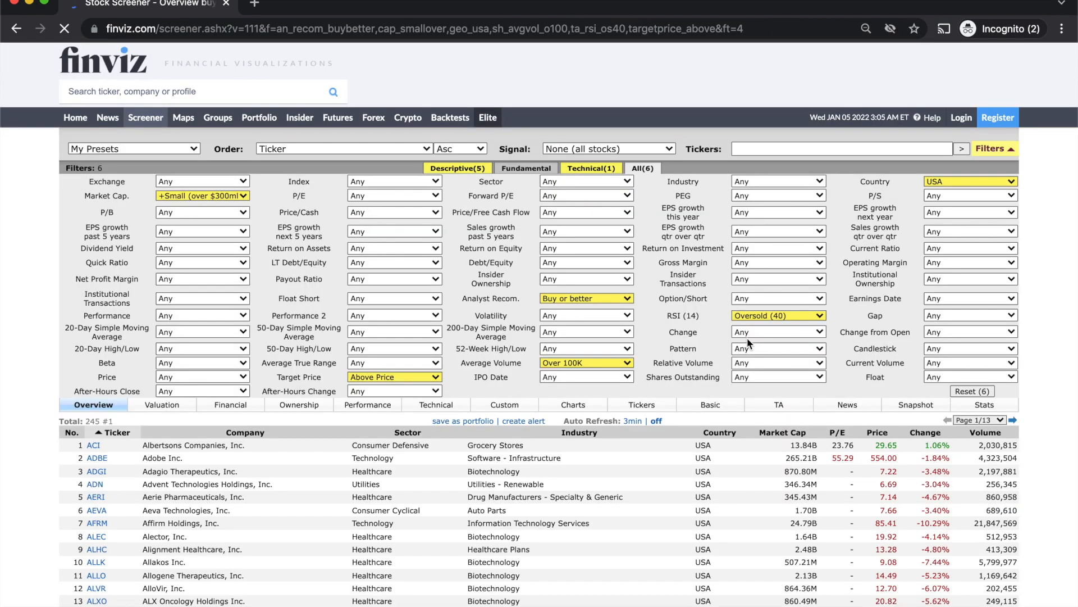
- Set the return on assets filter to Over +10%
scroll(747, 338, down, 2)
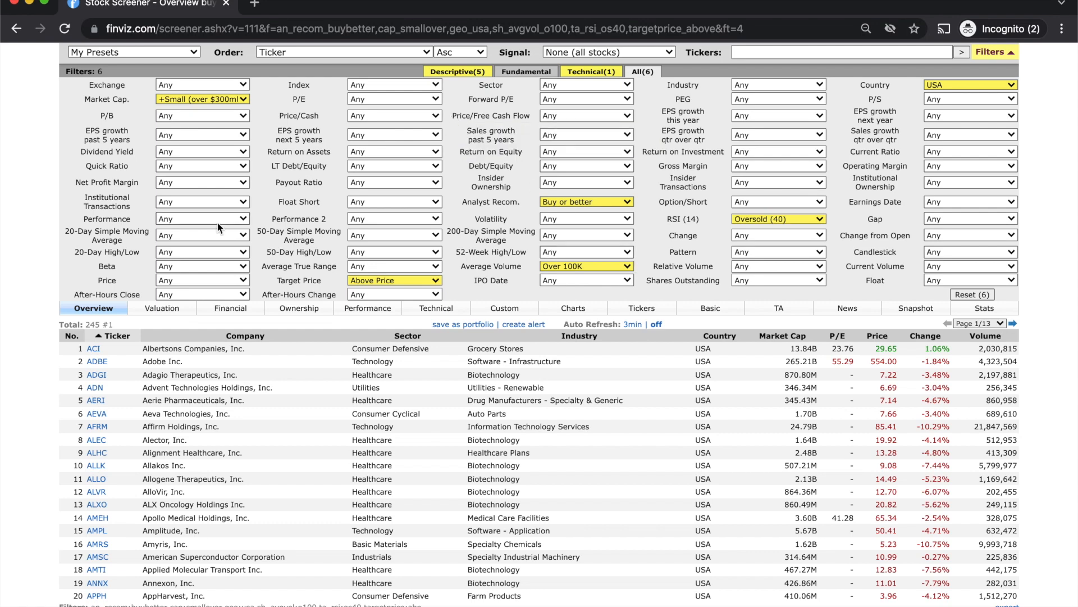
click(388, 153)
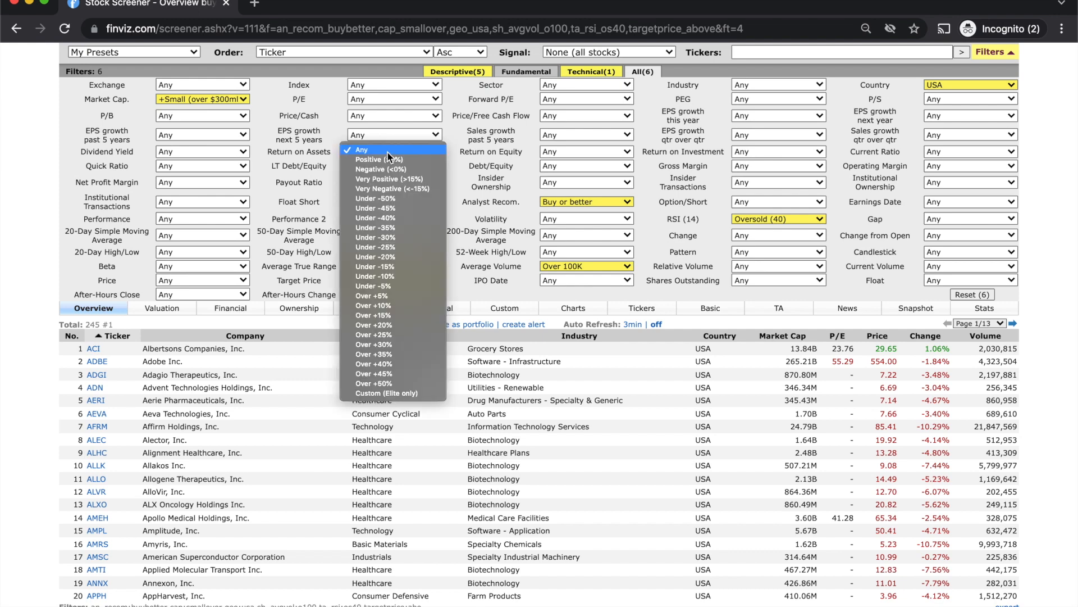
click(409, 305)
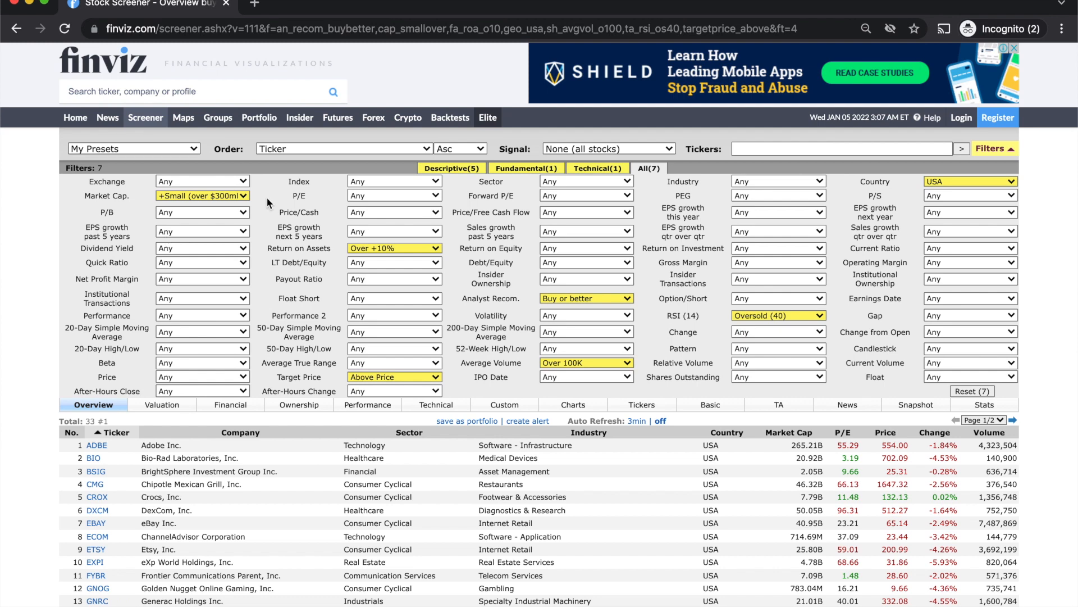
- Set both EPS growth past 5 years and sales growth past 5 years to Over 5%
click(211, 234)
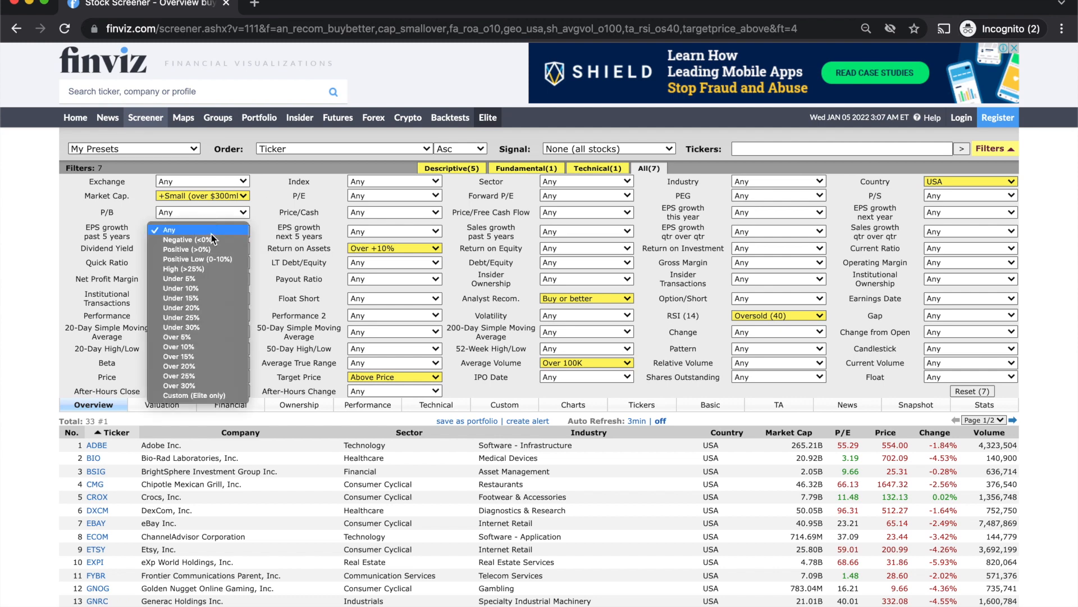
click(209, 338)
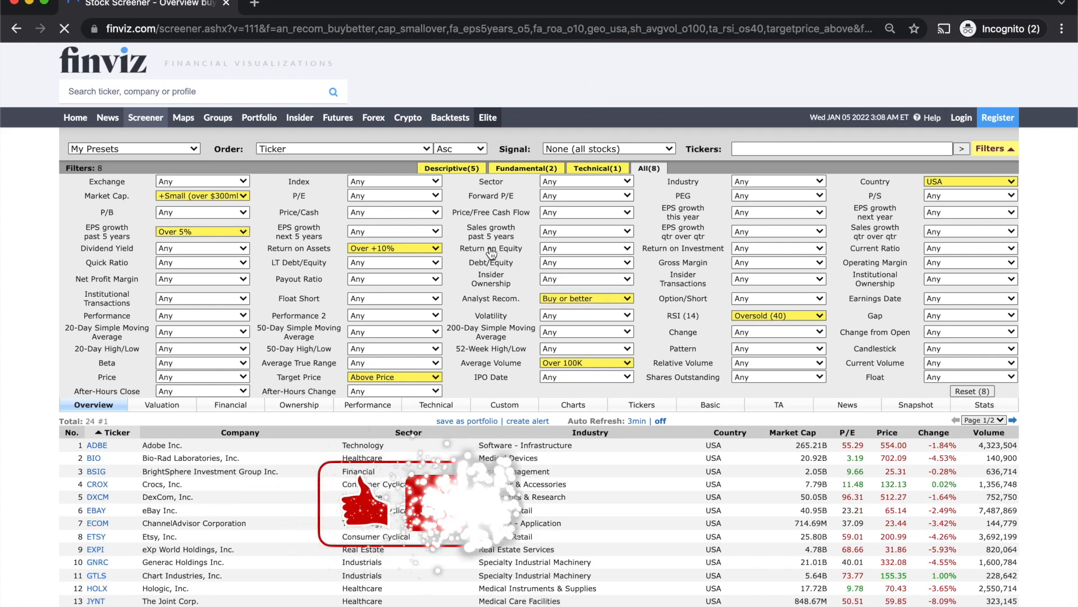
click(582, 236)
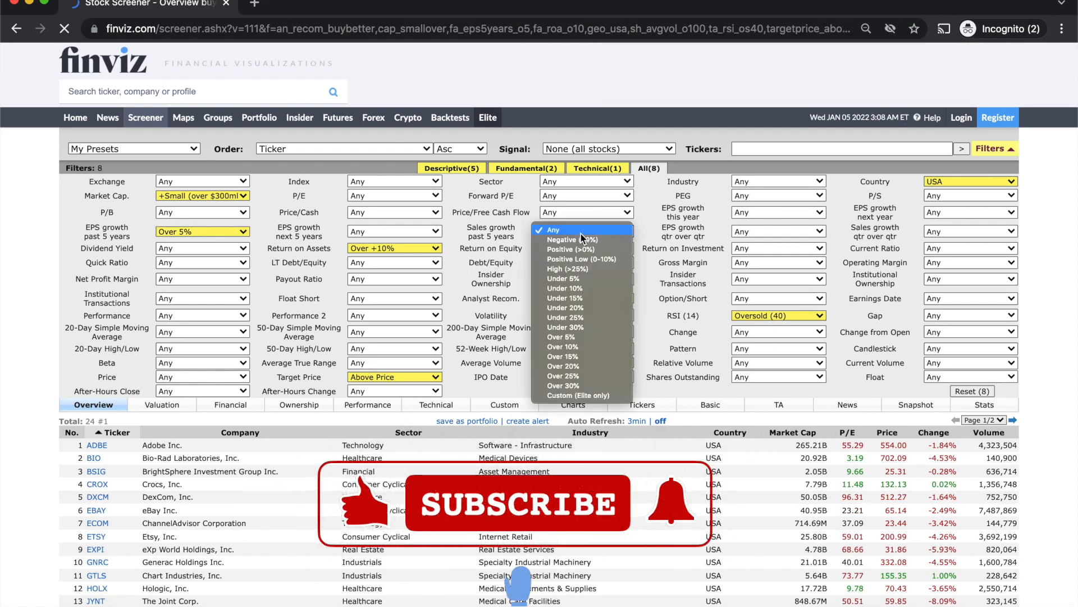
click(574, 337)
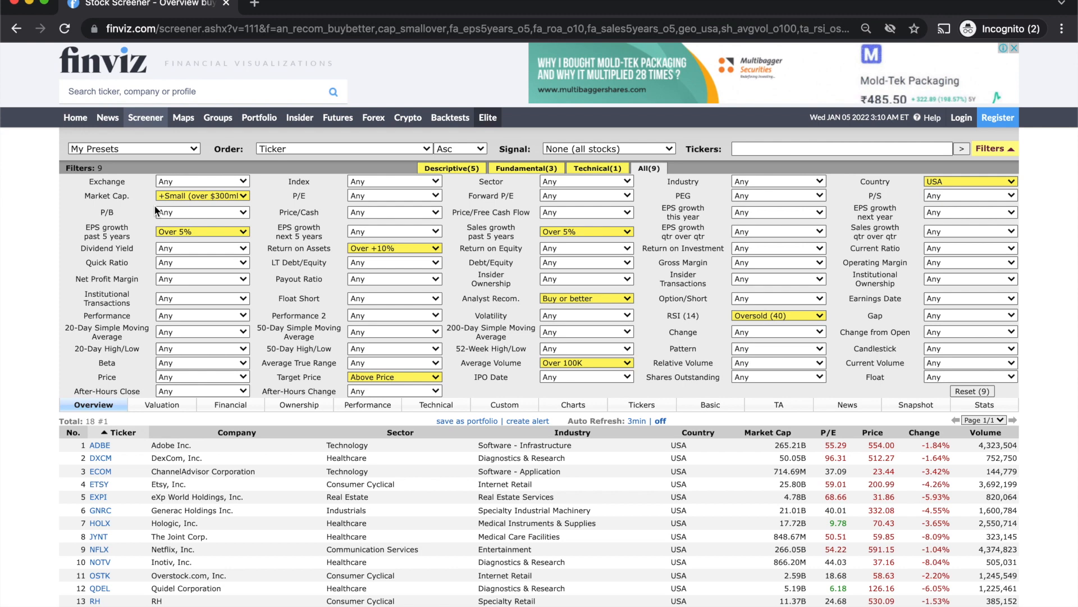
- Limit the results to Optionable stocks with a P/E Under 25
mouse_move(483, 256)
click(773, 299)
click(773, 307)
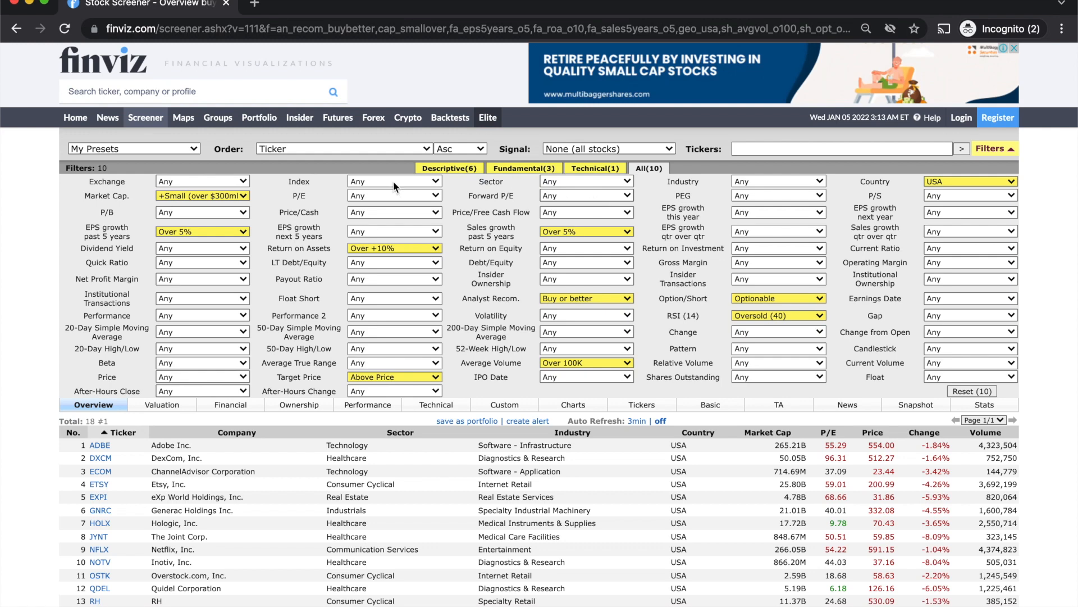
click(375, 195)
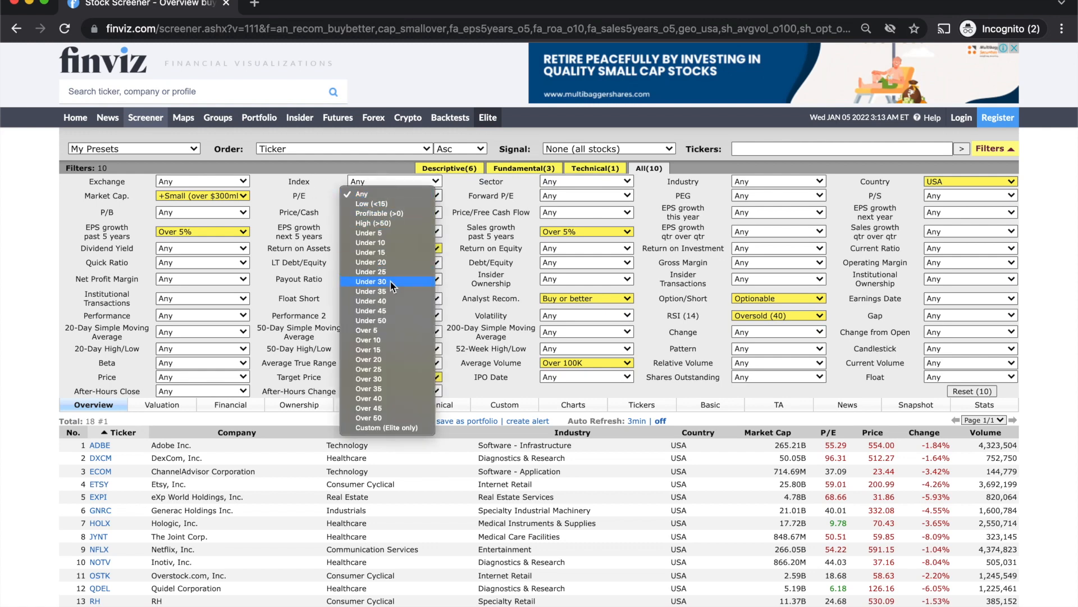
click(298, 301)
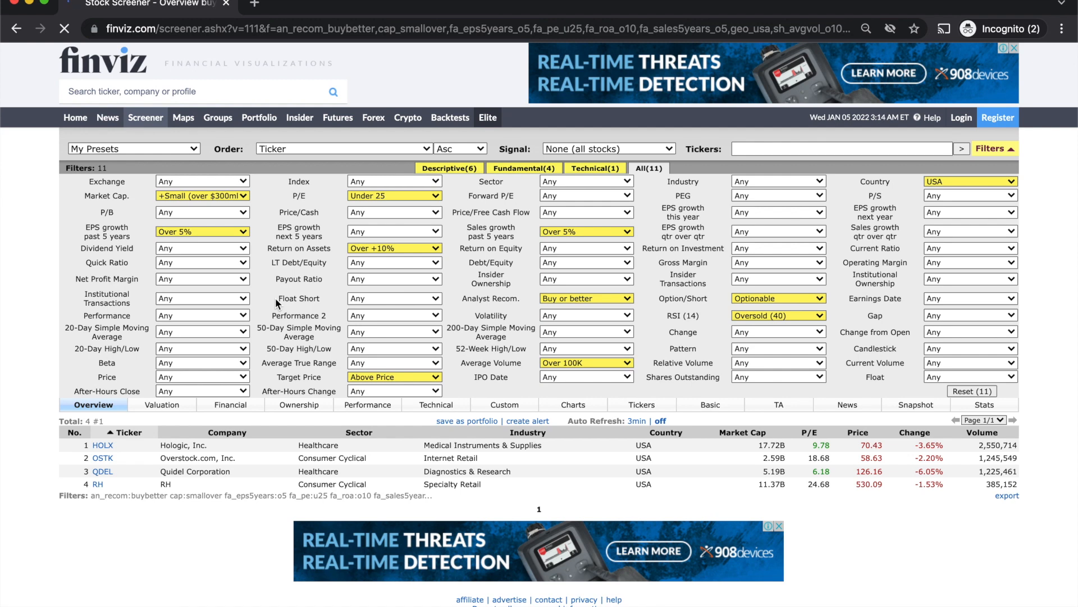
mouse_move(482, 214)
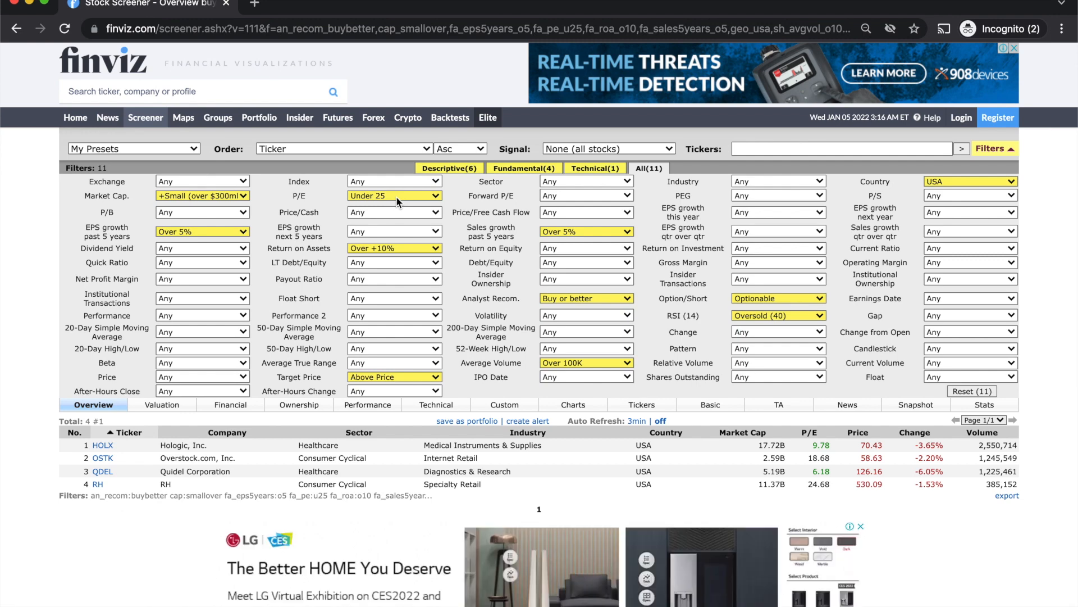
click(396, 197)
click(402, 204)
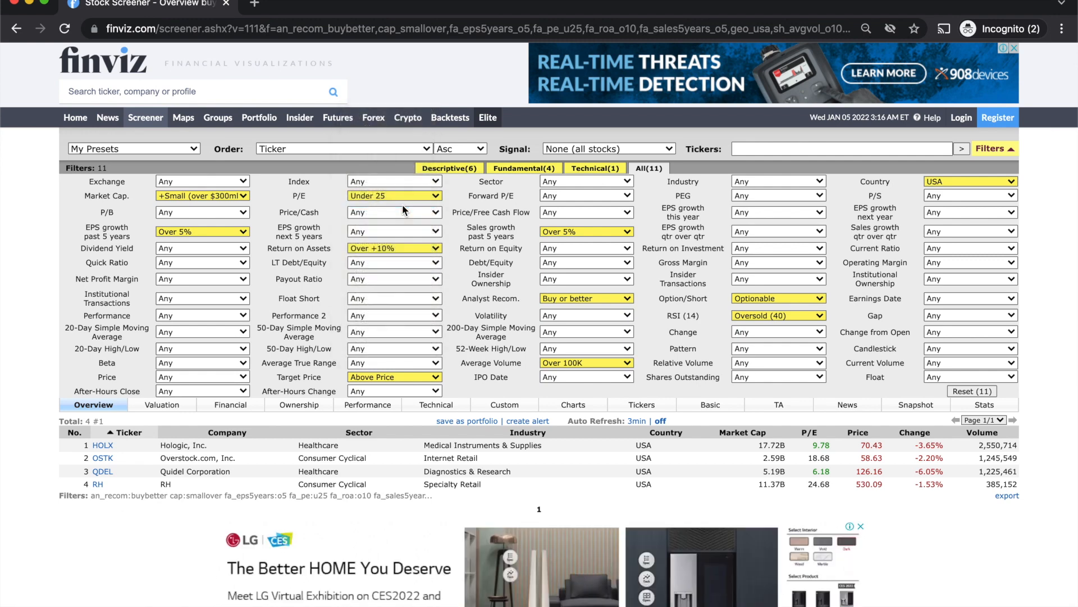